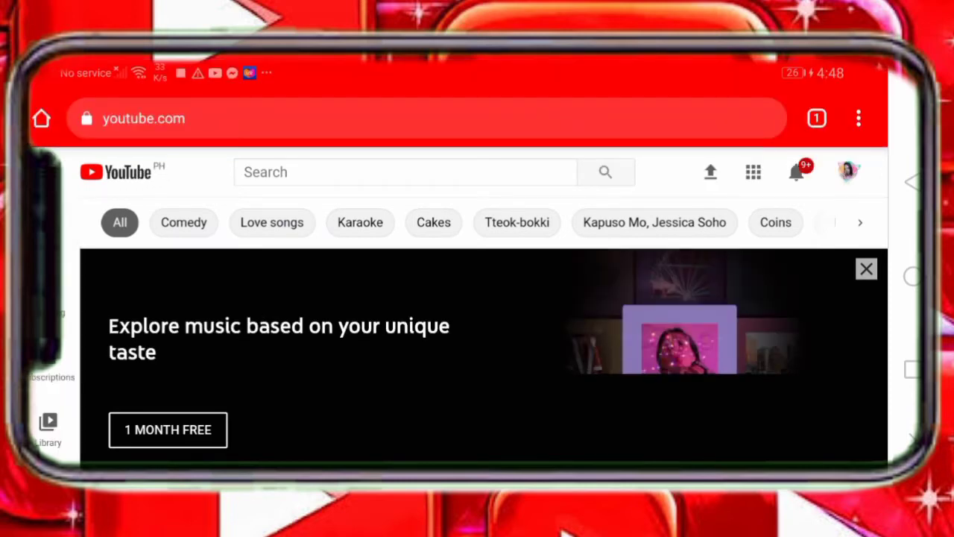
Go from the account menu to YouTube Studio's Channel videos page.
{"action": "left_click", "coordinate": [848, 171]}
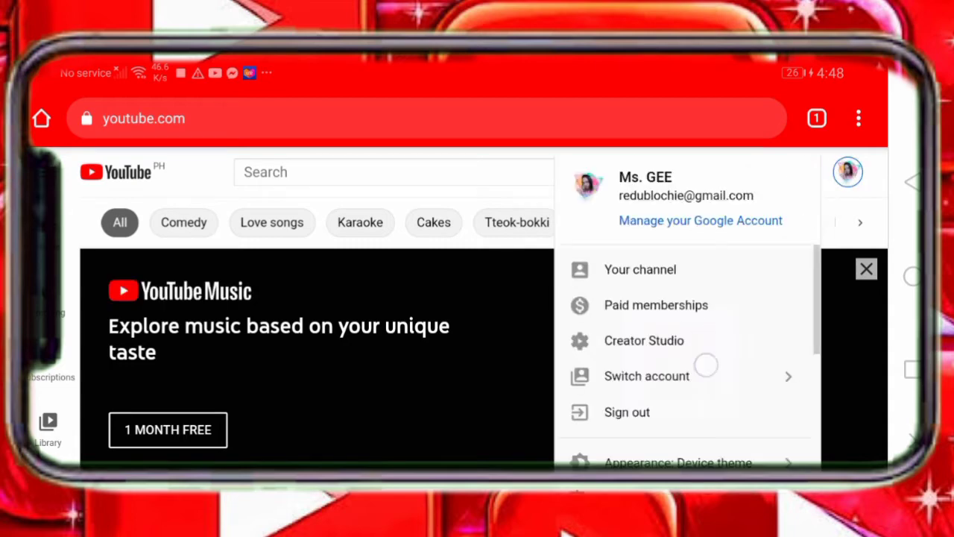
{"action": "left_click_drag", "start_coordinate": [706, 365], "coordinate": [713, 323]}
{"action": "left_click", "coordinate": [718, 301]}
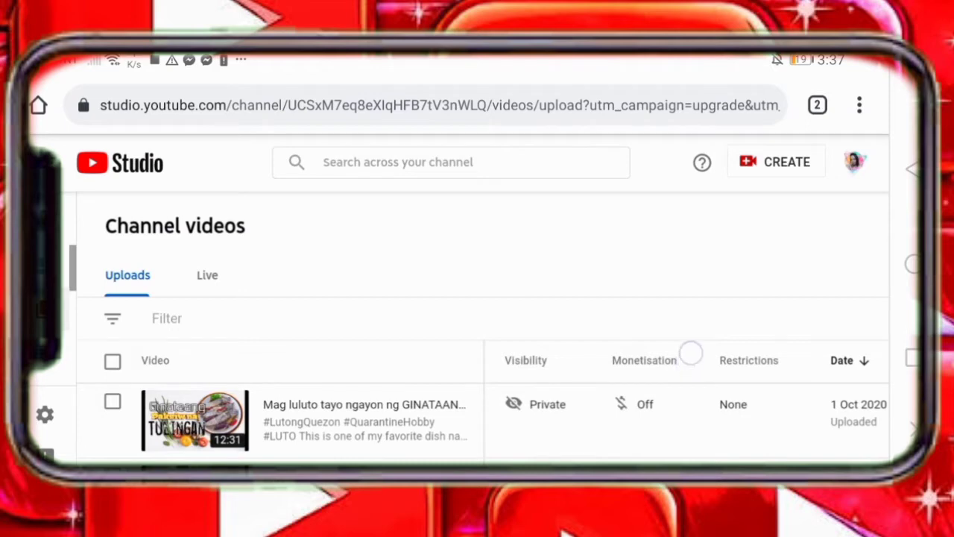
Find the Ginataang Tulingan cooking video in the list and open its Video details page.
{"action": "left_click_drag", "start_coordinate": [691, 354], "coordinate": [734, 242]}
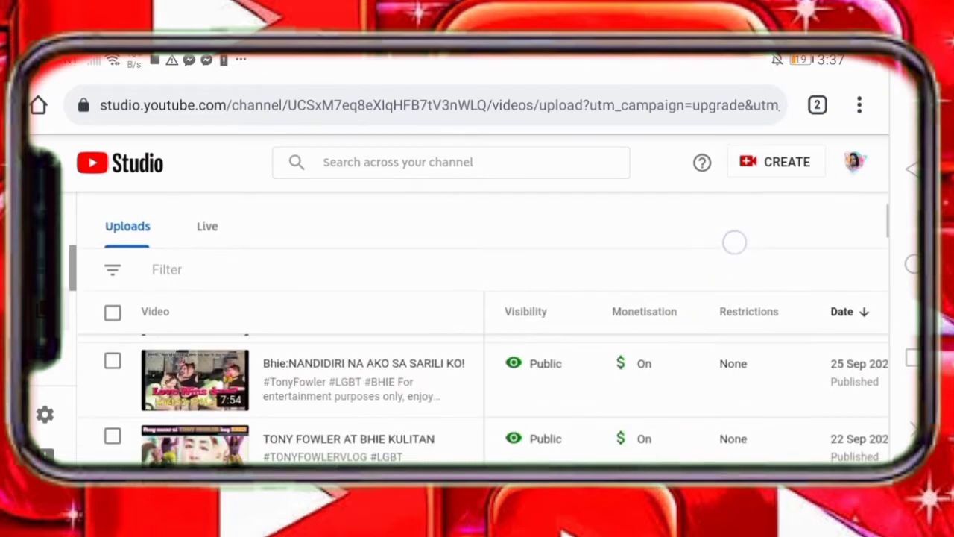
{"action": "left_click_drag", "start_coordinate": [580, 368], "coordinate": [568, 445]}
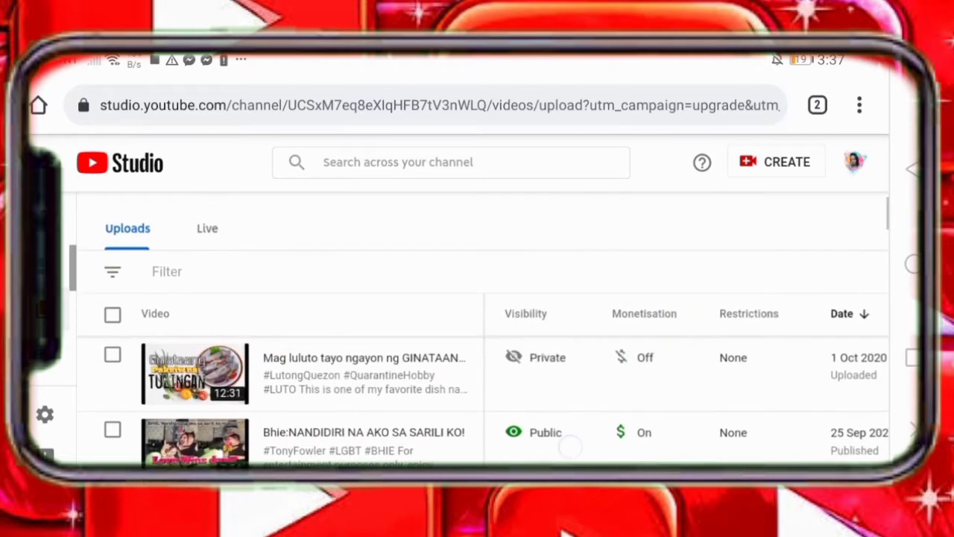
{"action": "left_click_drag", "start_coordinate": [632, 367], "coordinate": [611, 420]}
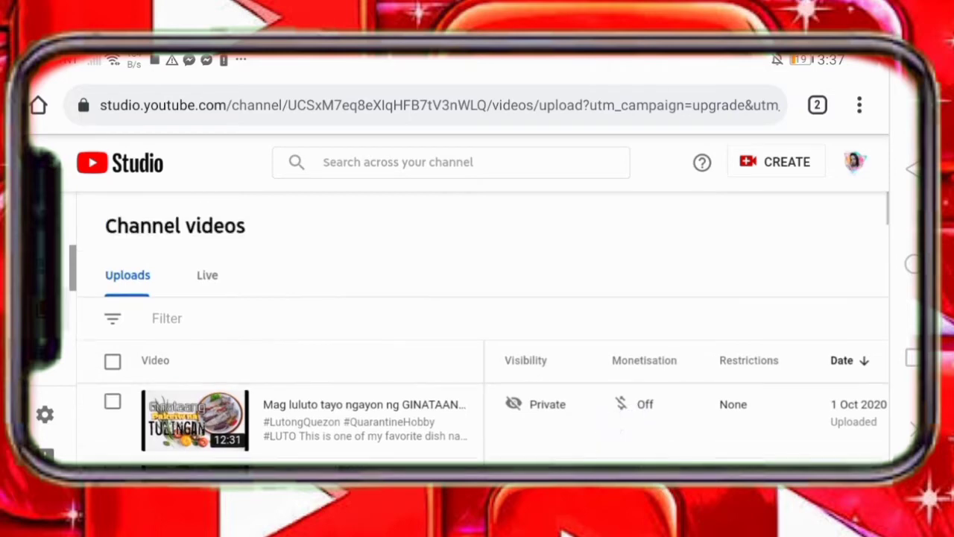
{"action": "left_click", "coordinate": [404, 415]}
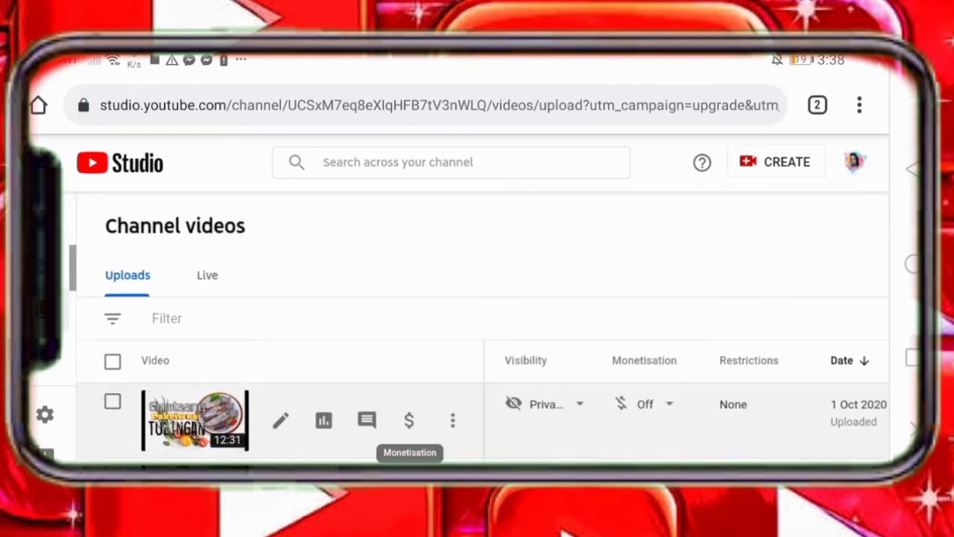
{"action": "left_click", "coordinate": [280, 419]}
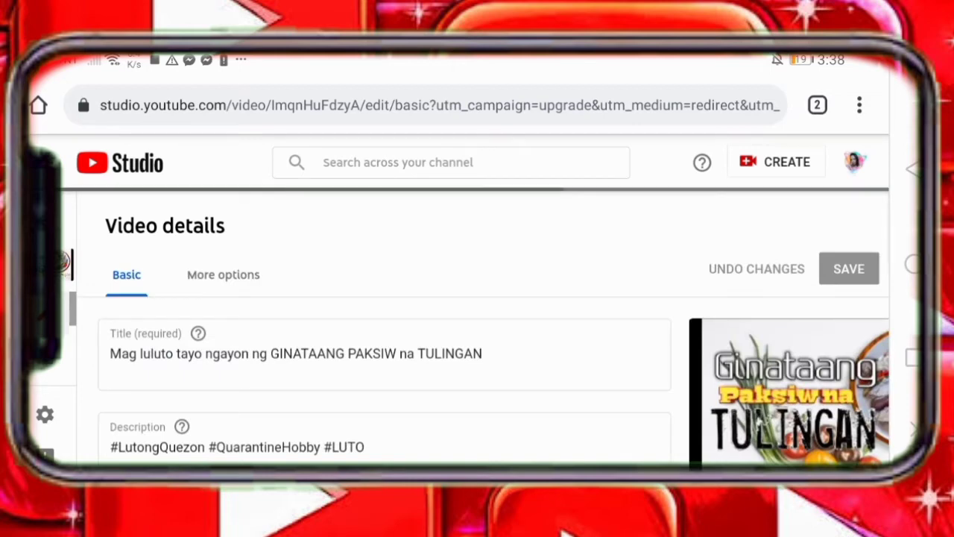
Scroll to the video's Visibility section and expand its Private dropdown.
{"action": "scroll", "coordinate": [484, 332], "scroll_direction": "down", "scroll_amount": 4}
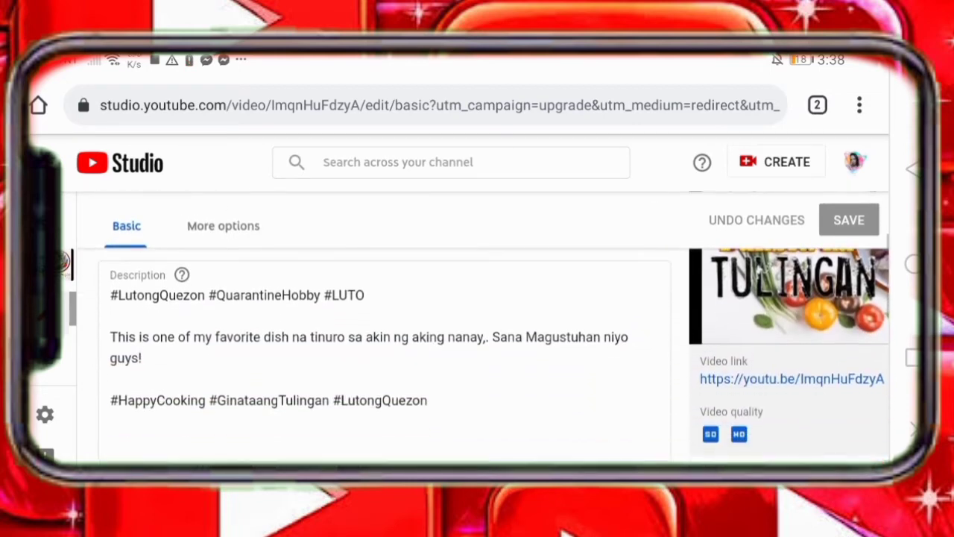
{"action": "left_click_drag", "start_coordinate": [798, 343], "coordinate": [561, 358]}
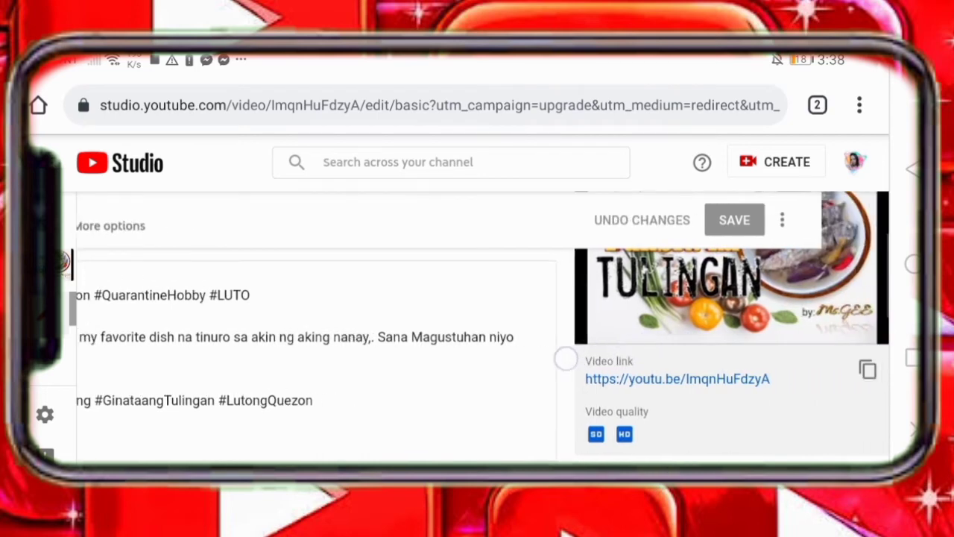
{"action": "left_click_drag", "start_coordinate": [772, 328], "coordinate": [799, 232]}
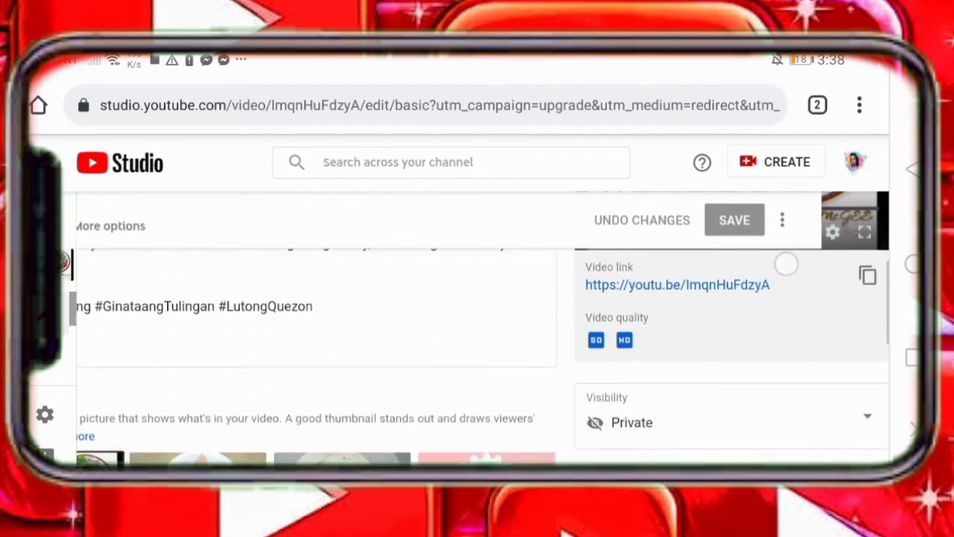
{"action": "left_click_drag", "start_coordinate": [774, 340], "coordinate": [783, 306]}
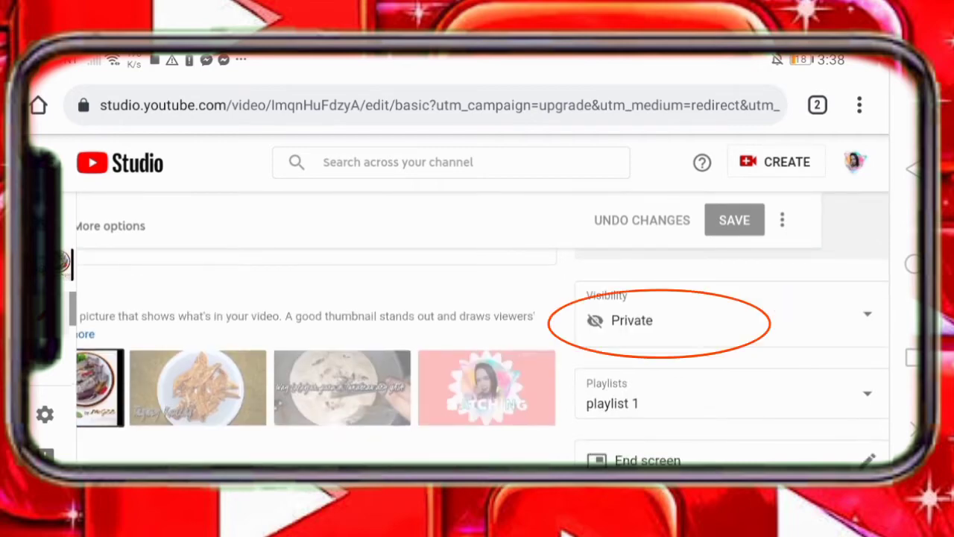
{"action": "left_click", "coordinate": [868, 313]}
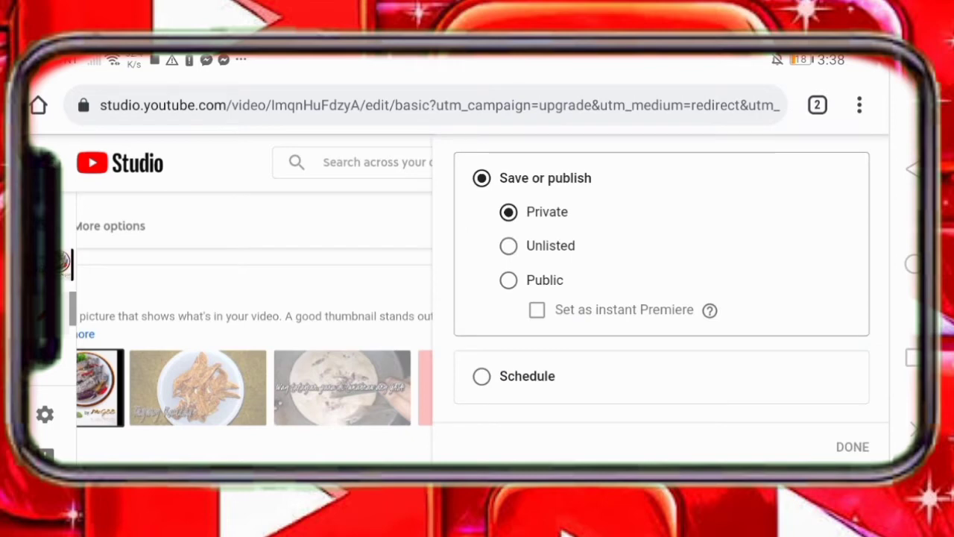
Choose Public with instant Premiere, then switch visibility to Schedule (2 Oct 2020, 00:00).
{"action": "left_click", "coordinate": [508, 280]}
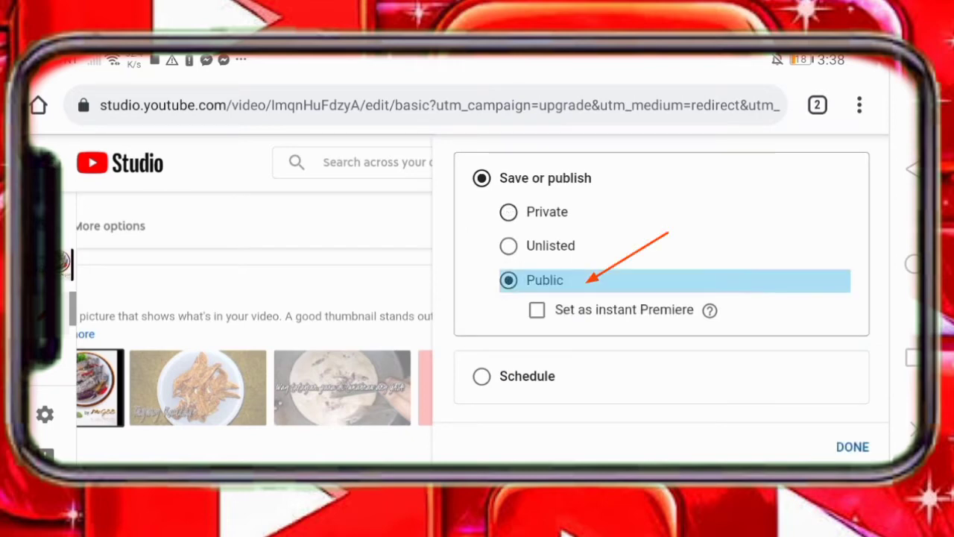
{"action": "left_click", "coordinate": [537, 310]}
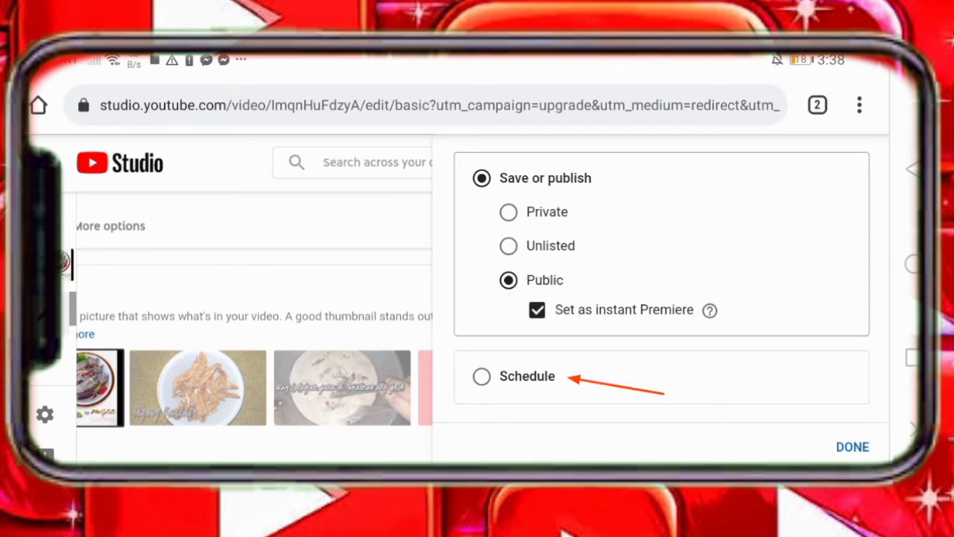
{"action": "left_click", "coordinate": [566, 370]}
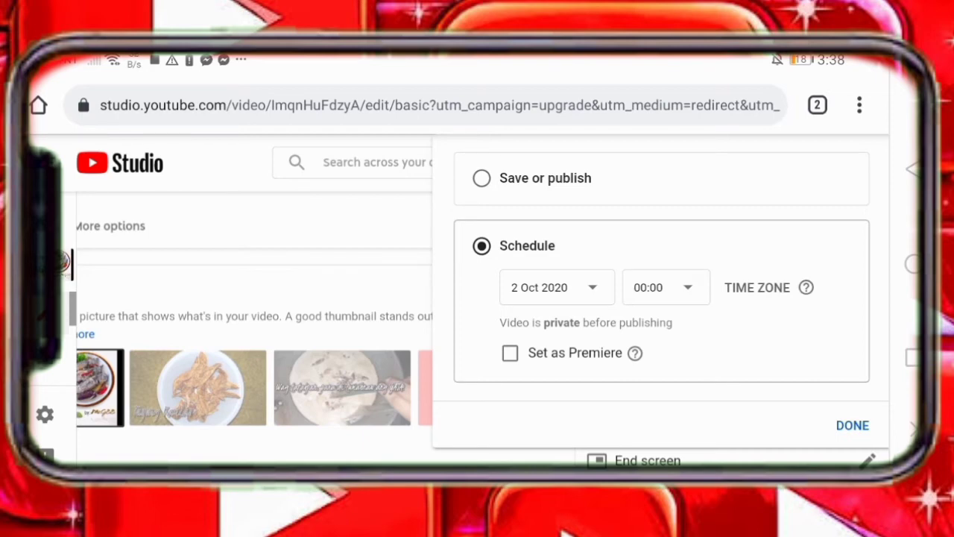
Change the scheduled publish time from 00:00 to 18:00 on 2 Oct 2020.
{"action": "left_click", "coordinate": [692, 287]}
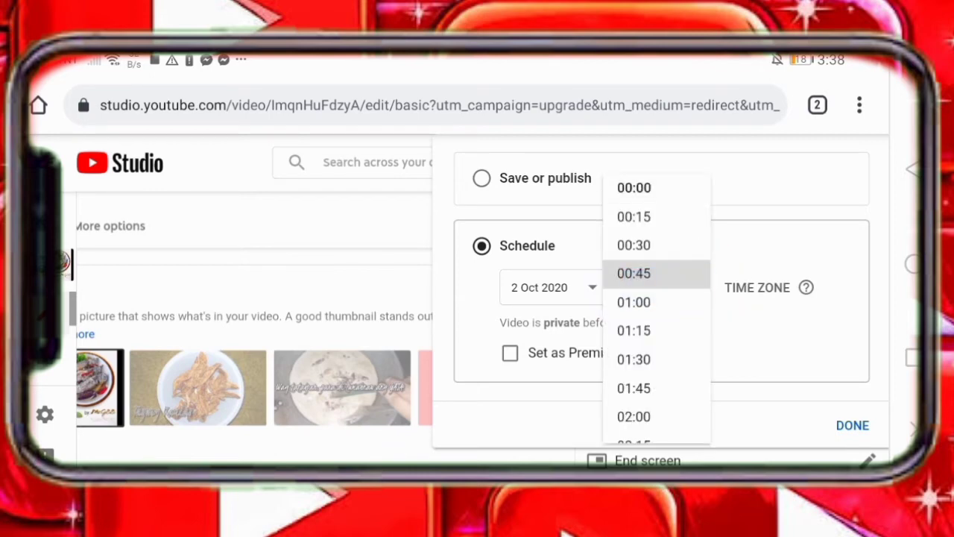
{"action": "left_click_drag", "start_coordinate": [665, 363], "coordinate": [692, 246]}
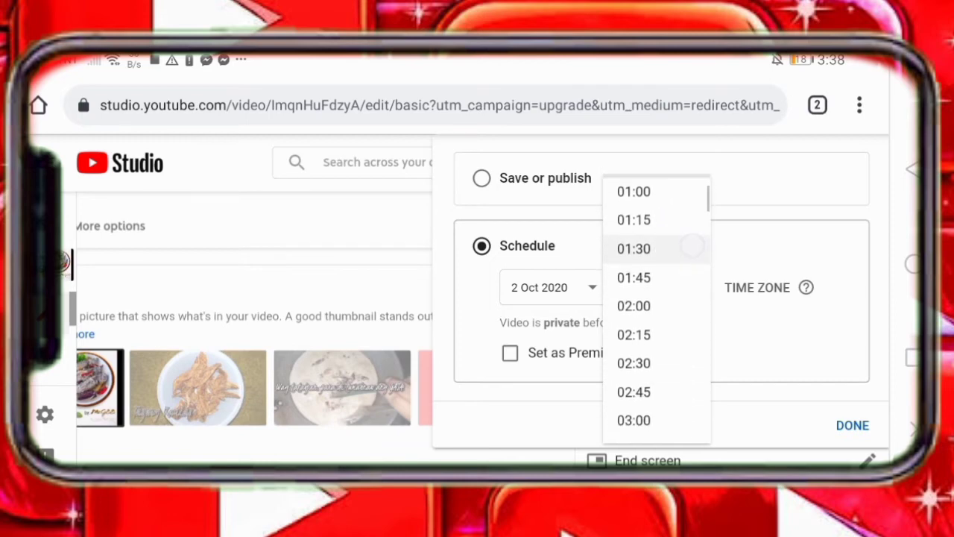
{"action": "left_click_drag", "start_coordinate": [652, 370], "coordinate": [684, 228]}
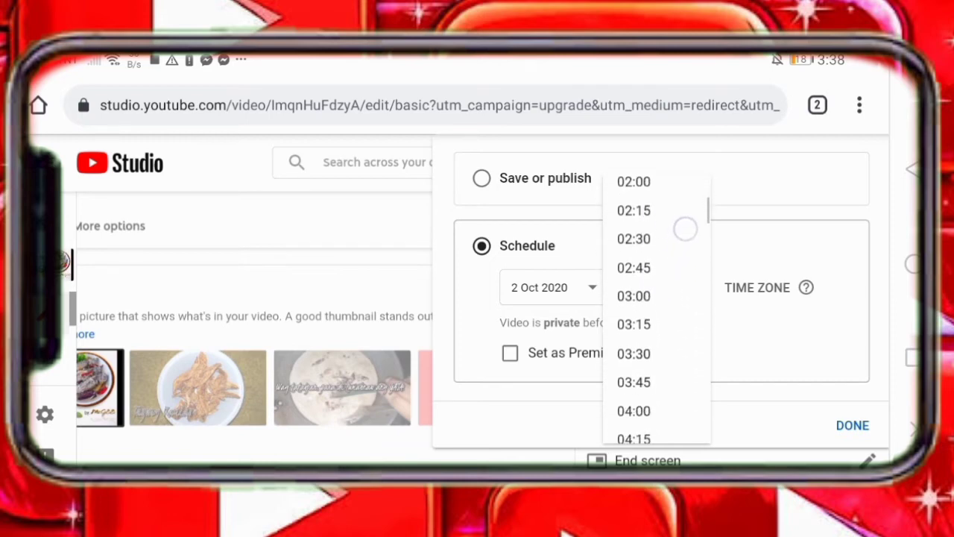
{"action": "left_click_drag", "start_coordinate": [652, 370], "coordinate": [683, 228]}
{"action": "left_click_drag", "start_coordinate": [670, 333], "coordinate": [693, 219]}
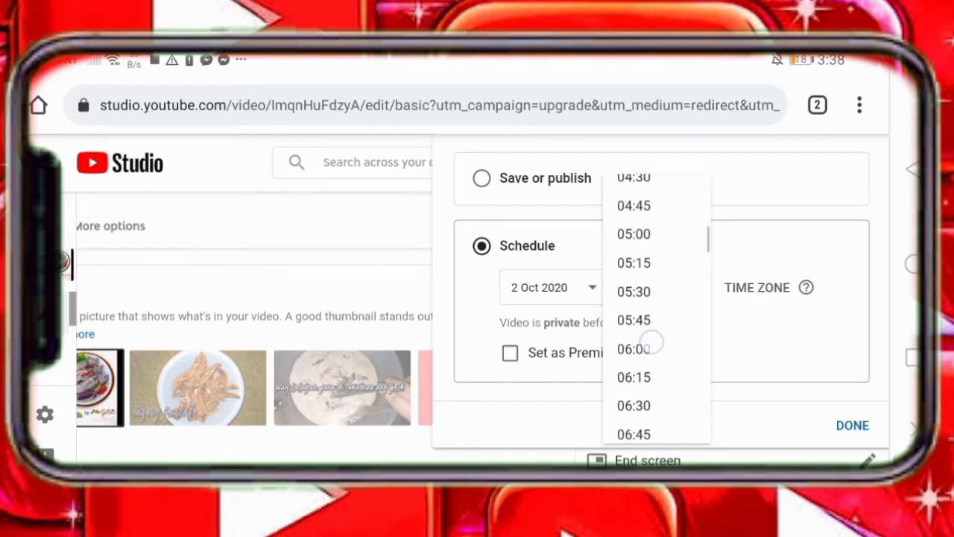
{"action": "left_click_drag", "start_coordinate": [650, 343], "coordinate": [690, 217]}
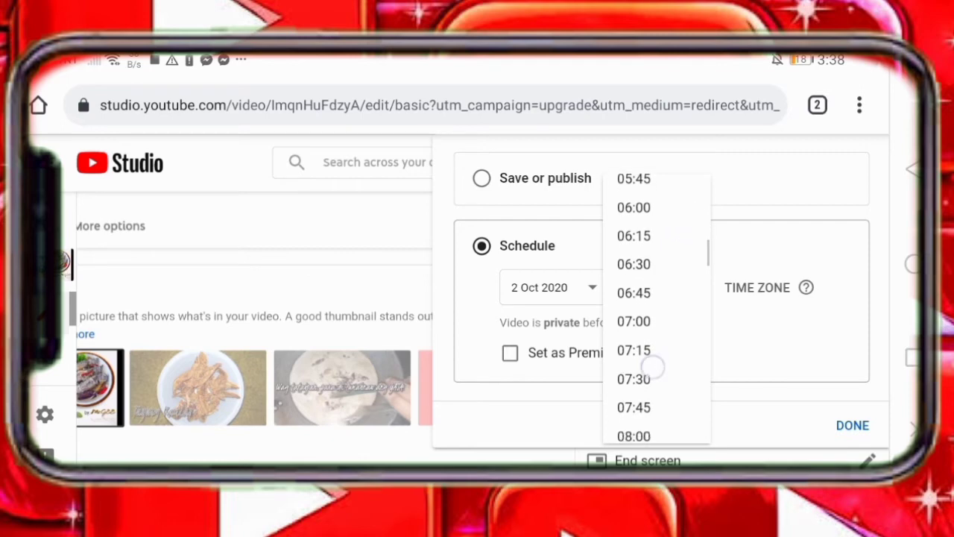
{"action": "left_click_drag", "start_coordinate": [674, 273], "coordinate": [684, 247]}
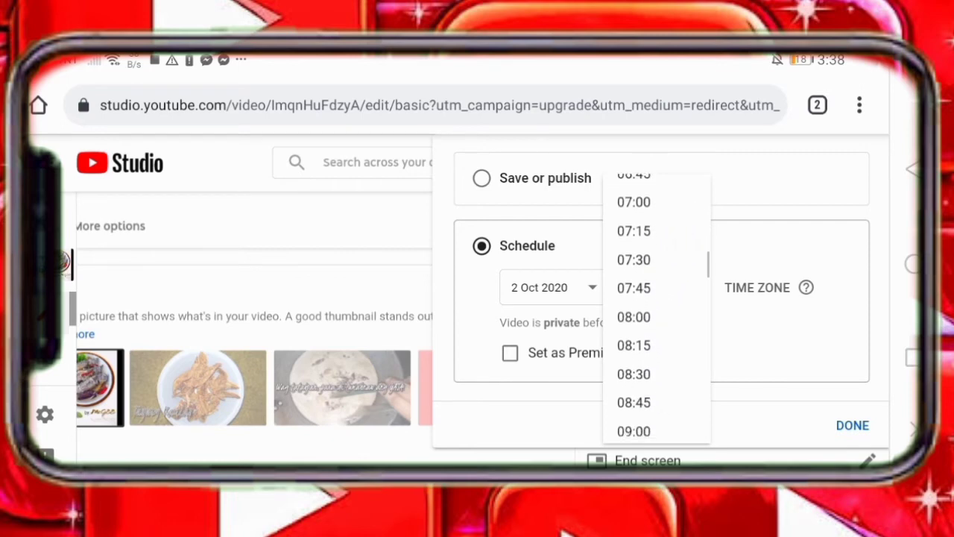
{"action": "left_click_drag", "start_coordinate": [656, 348], "coordinate": [689, 208]}
{"action": "left_click_drag", "start_coordinate": [661, 344], "coordinate": [692, 232]}
{"action": "left_click_drag", "start_coordinate": [648, 379], "coordinate": [678, 256]}
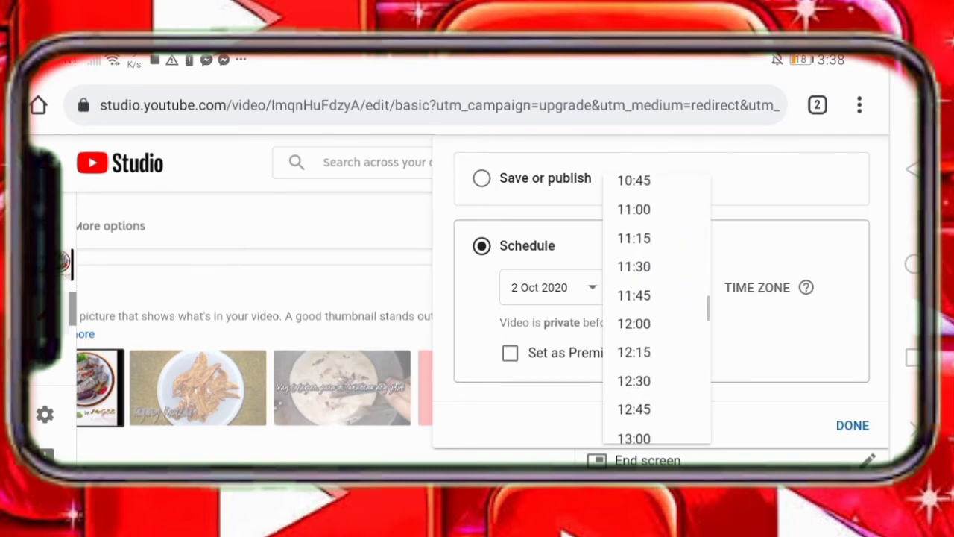
{"action": "left_click_drag", "start_coordinate": [648, 355], "coordinate": [692, 237]}
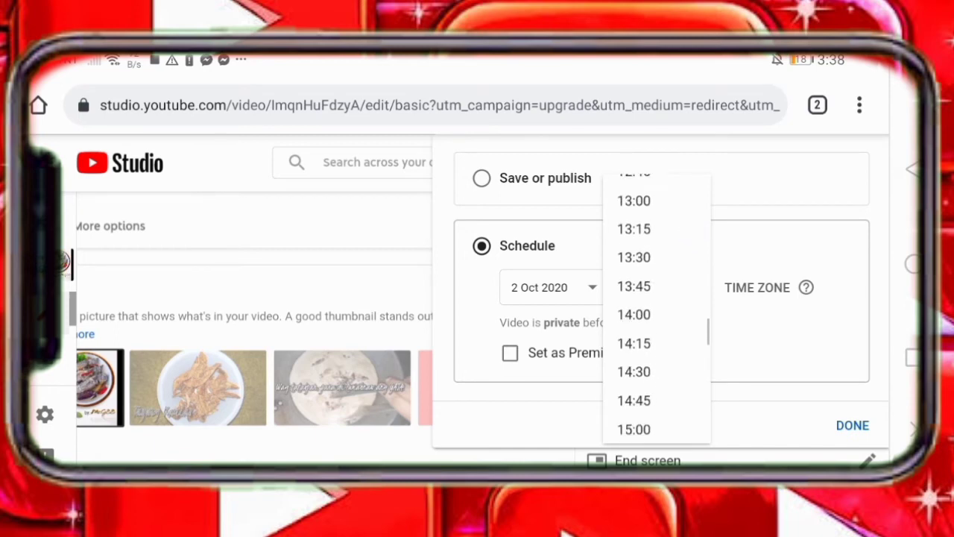
{"action": "mouse_move", "coordinate": [649, 380]}
{"action": "left_mouse_down"}
{"action": "mouse_move", "coordinate": [675, 257]}
{"action": "mouse_move", "coordinate": [674, 186]}
{"action": "left_mouse_up"}
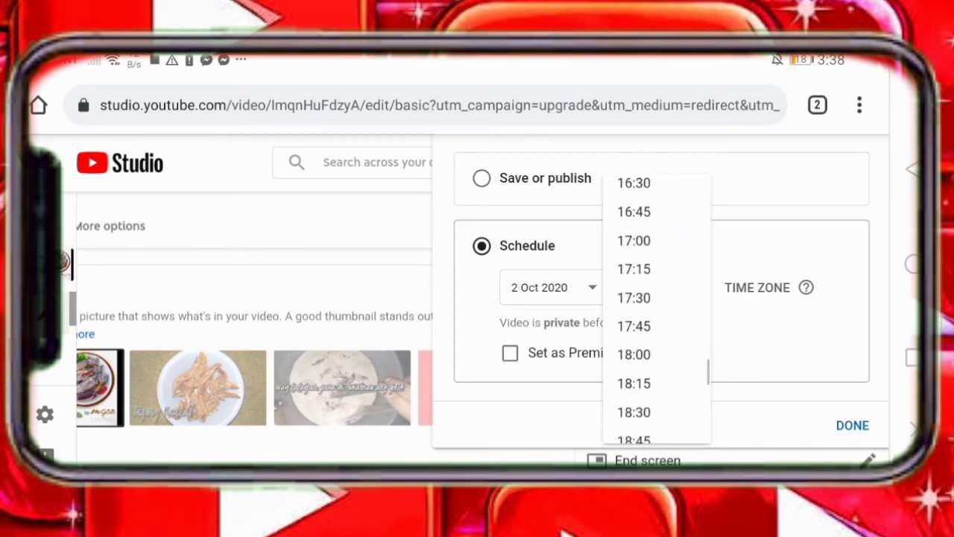
{"action": "left_click", "coordinate": [644, 354]}
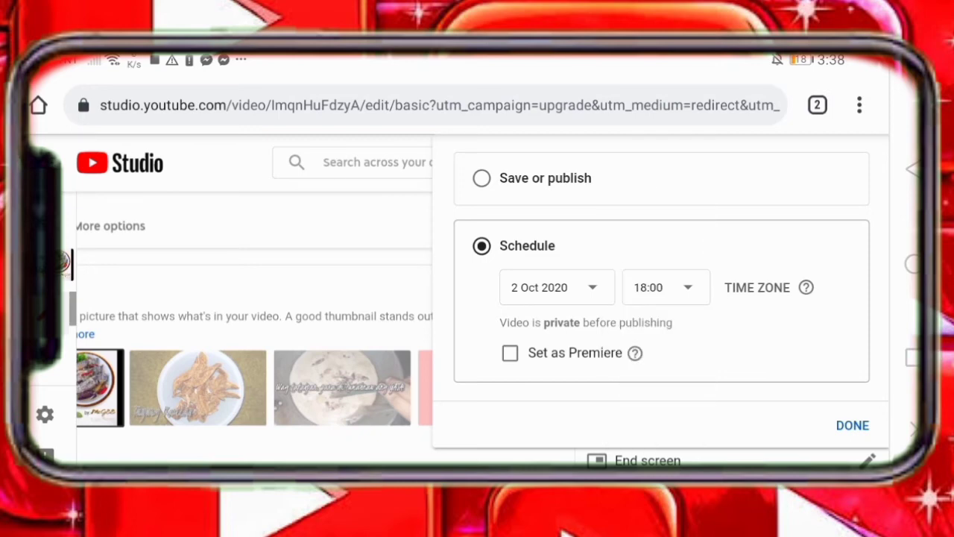
Mark the scheduled video as a Premiere, confirm the schedule, and save the details.
{"action": "left_click", "coordinate": [513, 353]}
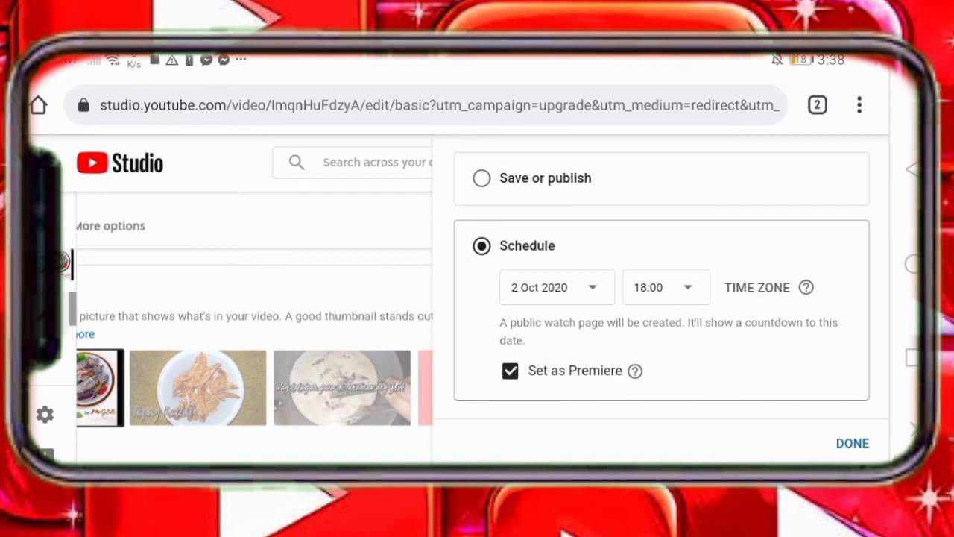
{"action": "left_click_drag", "start_coordinate": [711, 388], "coordinate": [737, 229]}
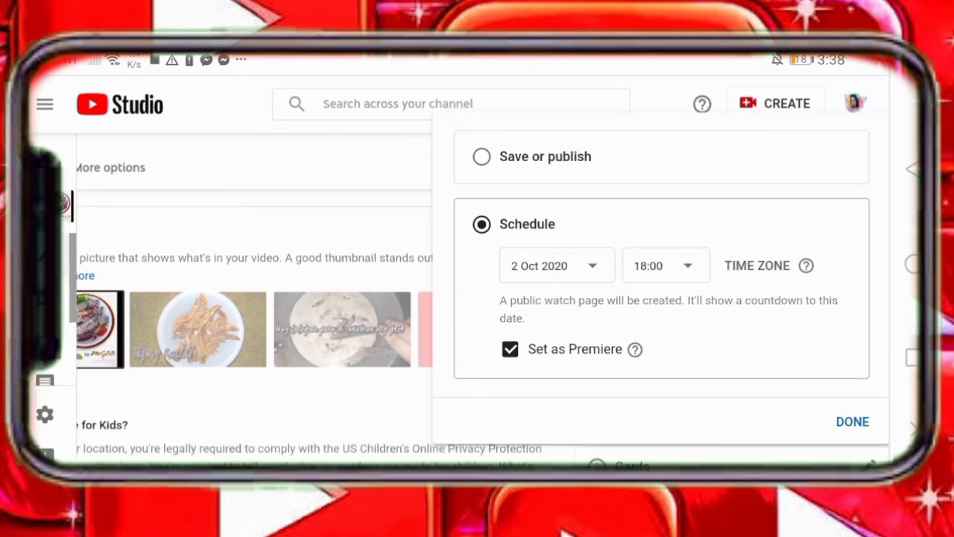
{"action": "left_click", "coordinate": [854, 420]}
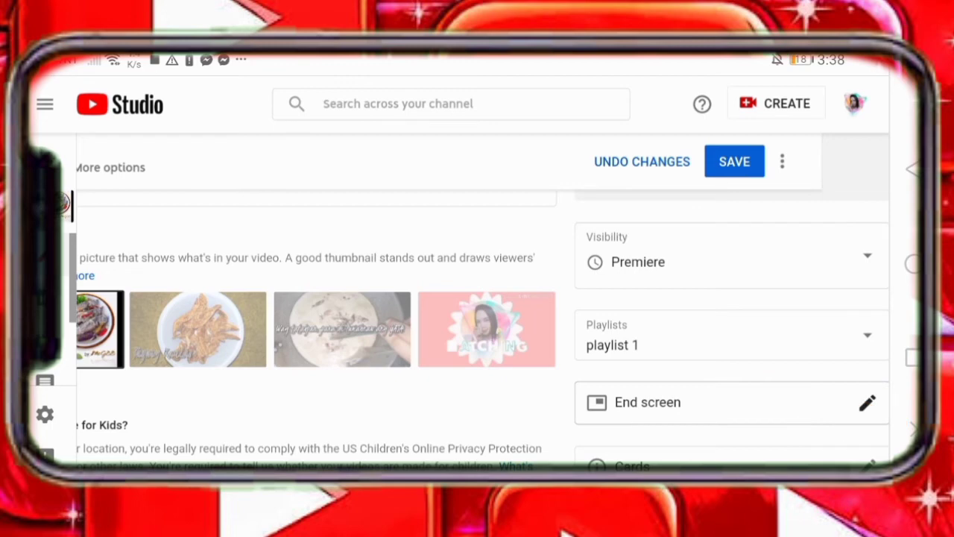
{"action": "left_click", "coordinate": [734, 161]}
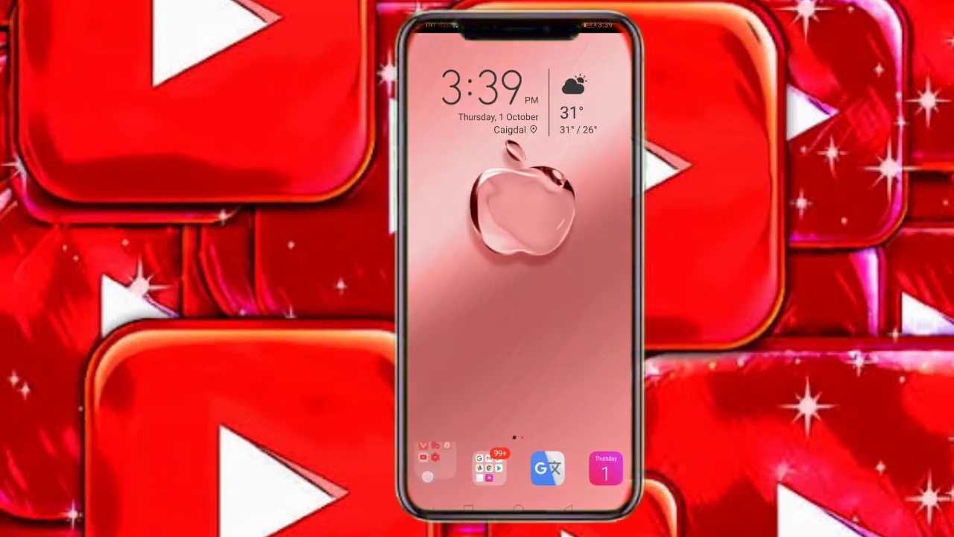
Launch the YouTube app and open your channel's Videos tab to view the PREMIERE-labelled video.
{"action": "left_click", "coordinate": [436, 461]}
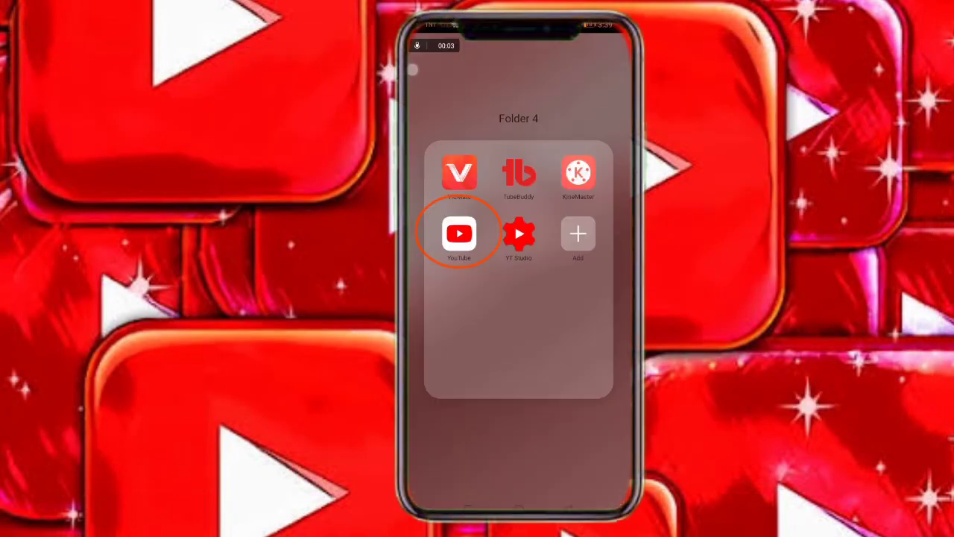
{"action": "left_click", "coordinate": [459, 234]}
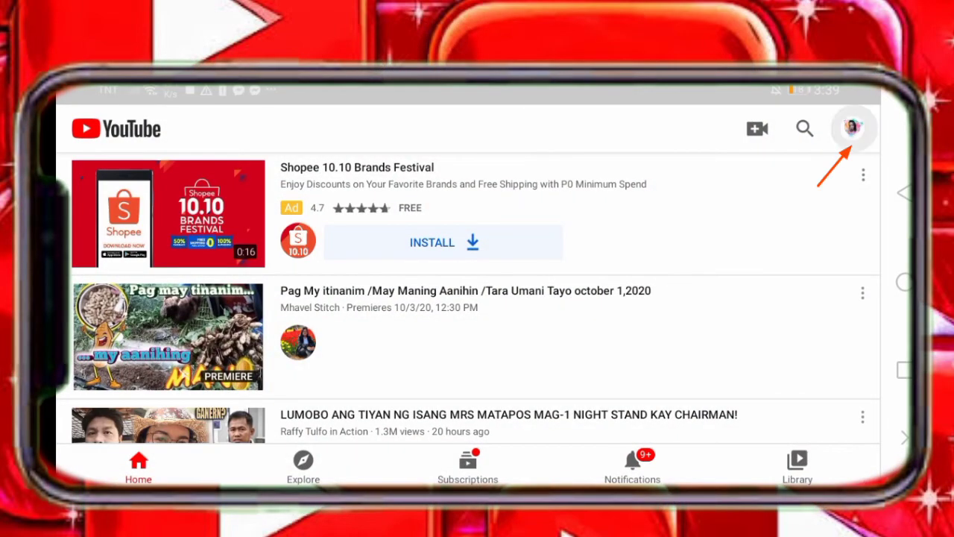
{"action": "left_click", "coordinate": [852, 127]}
{"action": "left_click", "coordinate": [165, 271]}
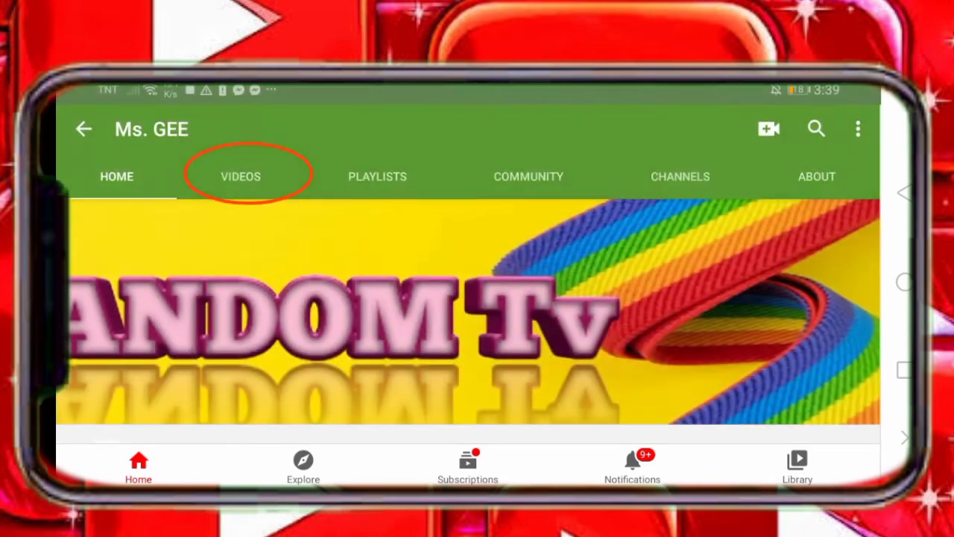
{"action": "left_click", "coordinate": [240, 176]}
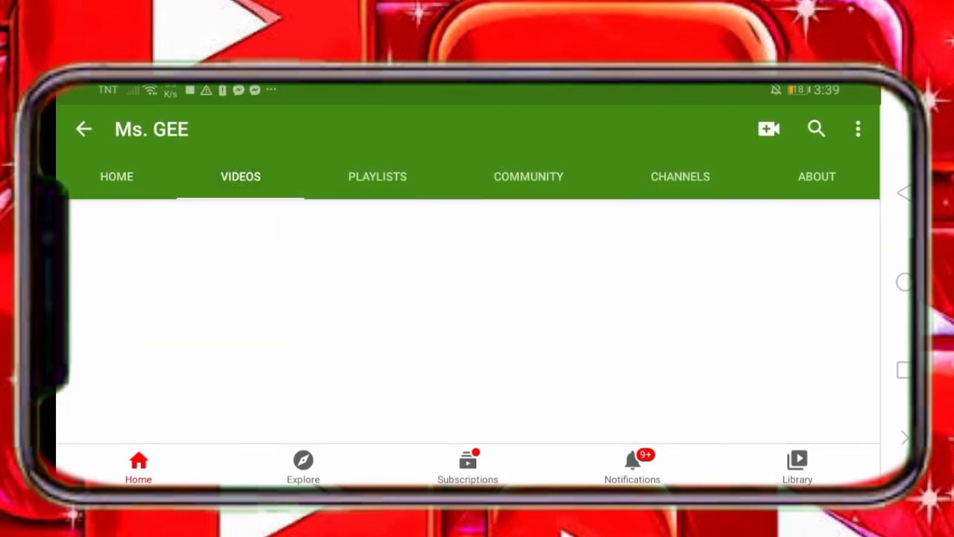
{"action": "left_click_drag", "start_coordinate": [692, 328], "coordinate": [719, 264]}
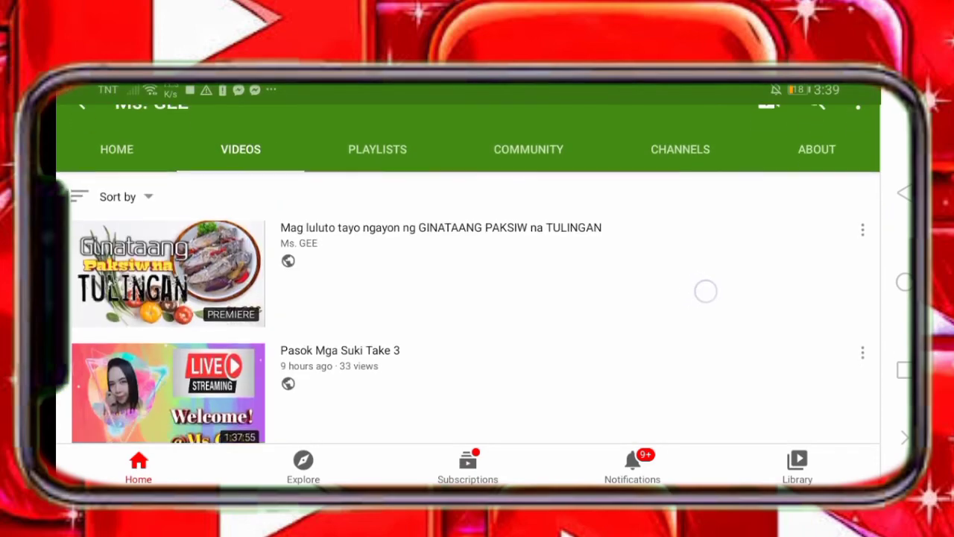